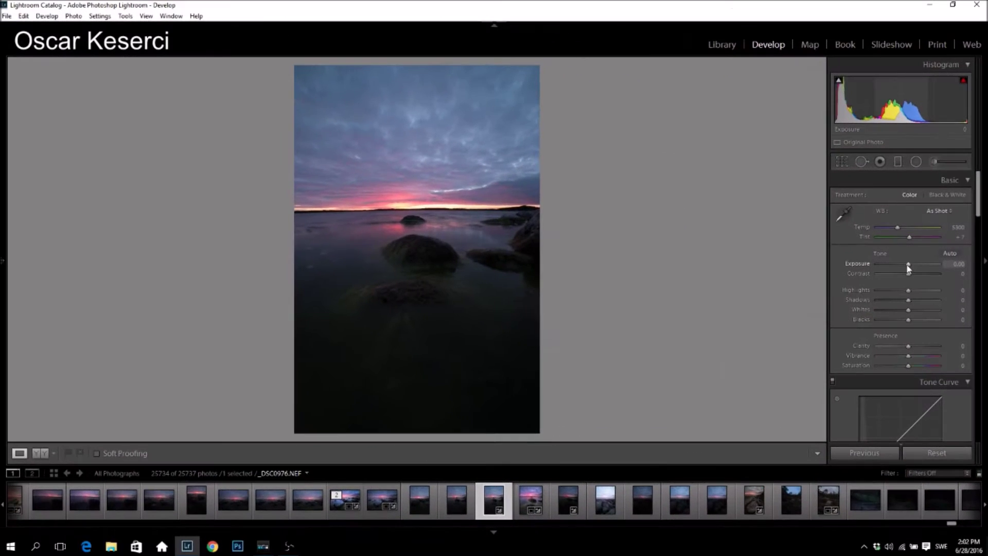
- Brighten the seascape to +1.56 exposure, with highlights at −100 and shadows at +11
mouse_move(909, 265)
left_mouse_down()
mouse_move(918, 265)
mouse_move(876, 291)
mouse_move(911, 301)
left_mouse_up()
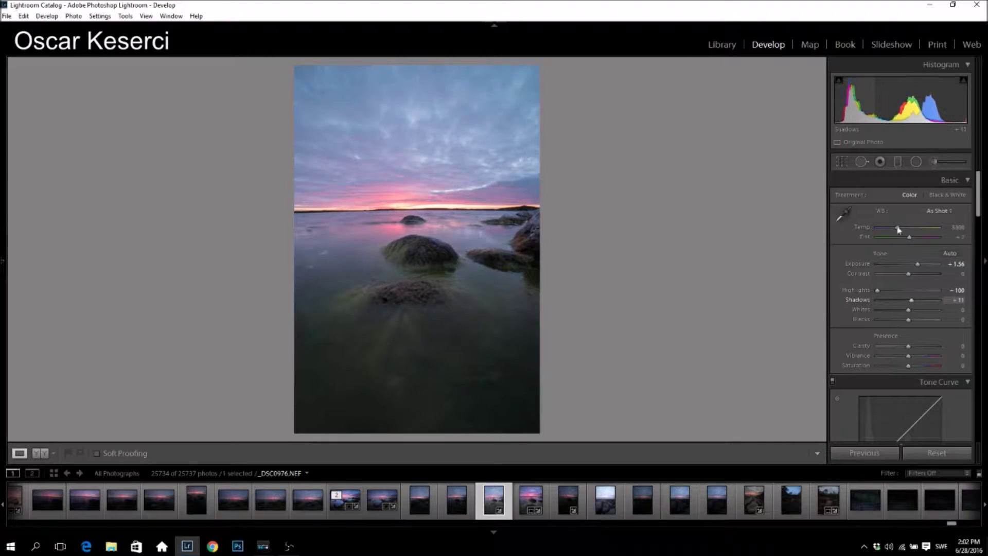
- Add a graduated filter over the horizon sky at −0.79 exposure with +41 contrast and clarity
left_click(898, 161)
left_click_drag(410, 198, 410, 229)
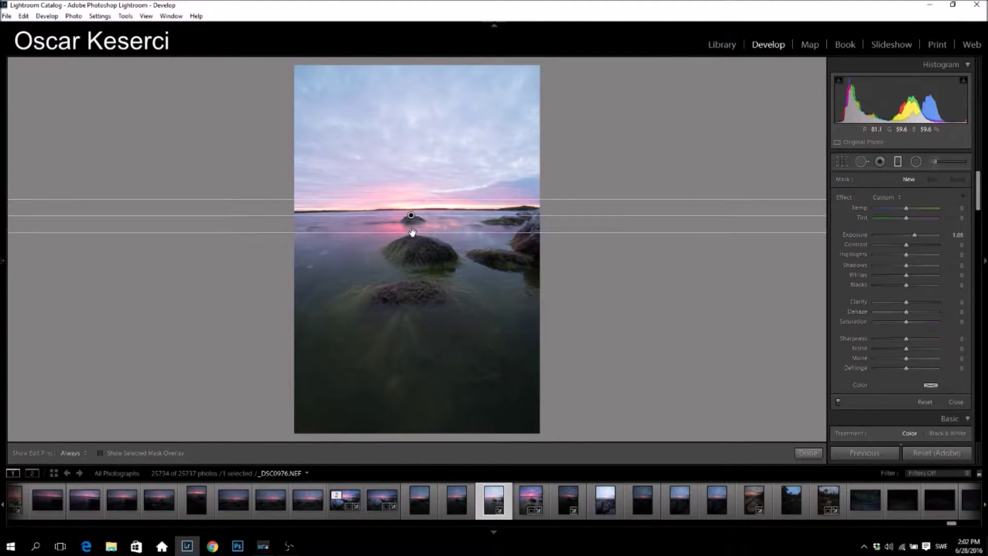
left_click_drag(410, 229, 412, 211)
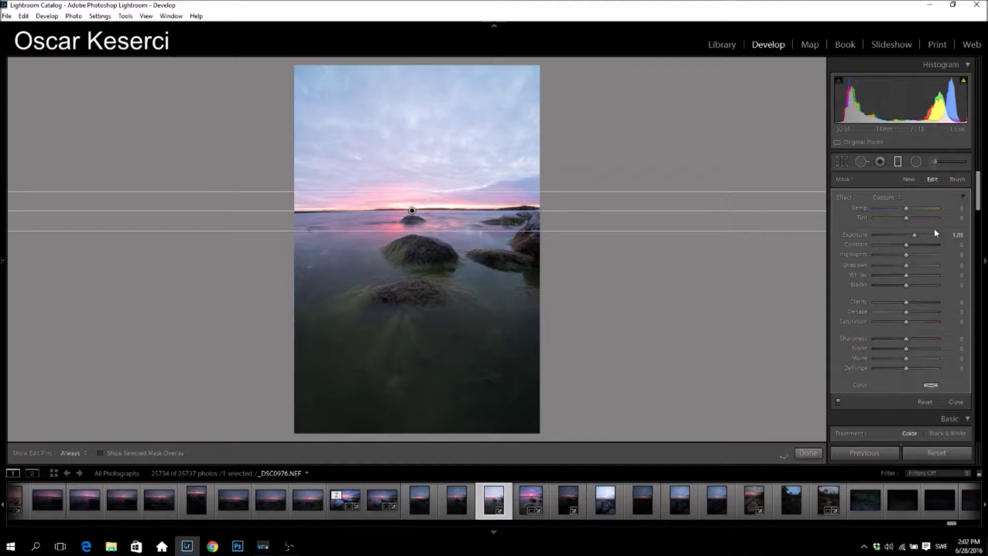
mouse_move(909, 236)
left_mouse_down()
mouse_move(900, 235)
mouse_move(919, 245)
left_mouse_up()
left_click_drag(908, 301, 918, 301)
- Warm the white balance to 7714 temp and +26 tint, set contrast +19, and draw a radial oval over the lower rock
left_click(807, 453)
left_click_drag(897, 228, 915, 238)
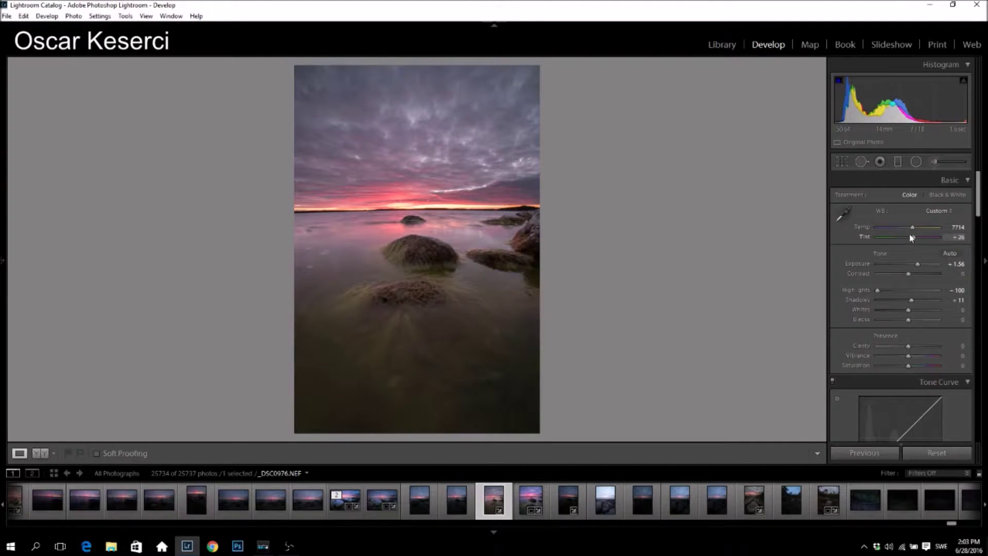
left_click_drag(913, 274, 915, 274)
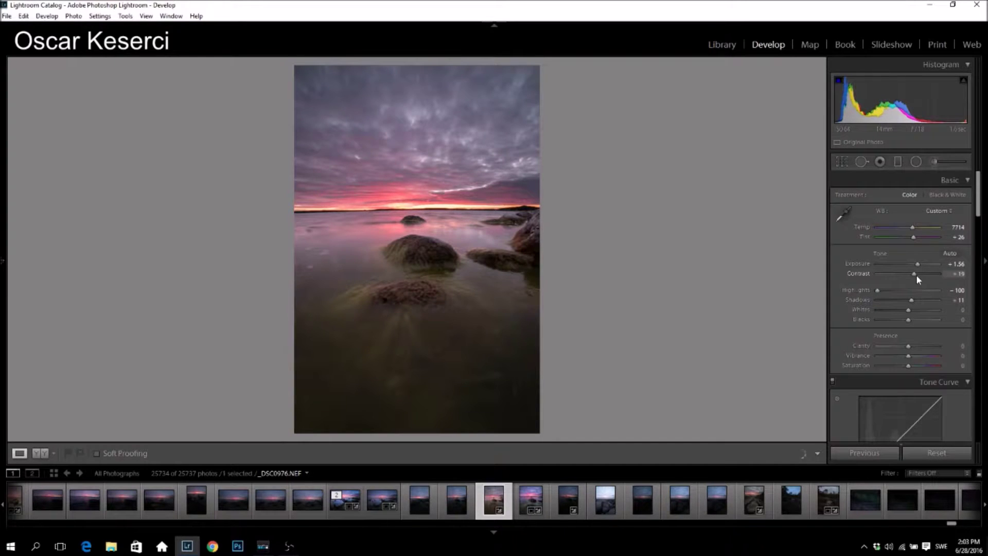
left_click(915, 161)
mouse_move(399, 291)
left_mouse_down()
mouse_move(441, 309)
mouse_move(453, 298)
left_mouse_up()
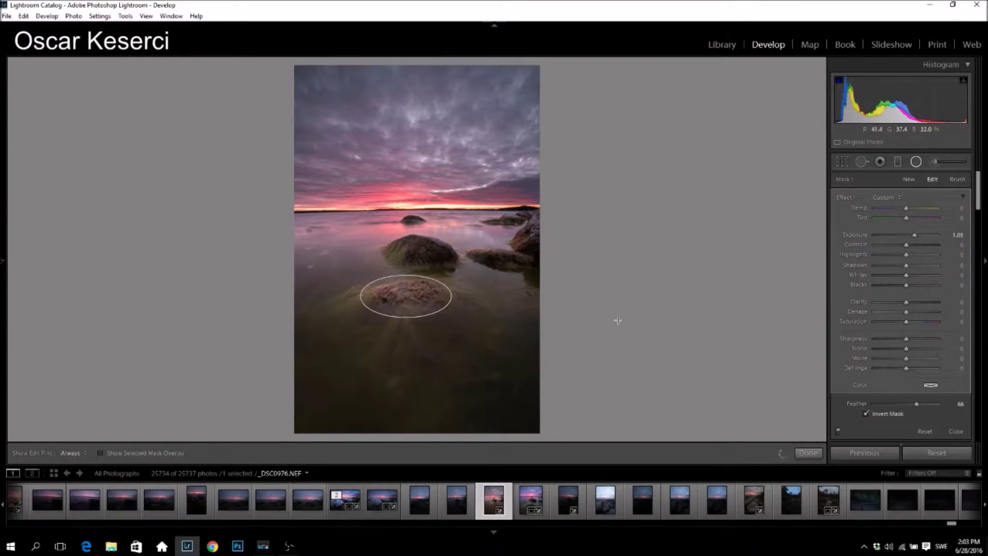
- Feather the lower-rock radial filter to 100 and duplicate it onto the upper rock with +41 clarity
left_click_drag(908, 404, 938, 405)
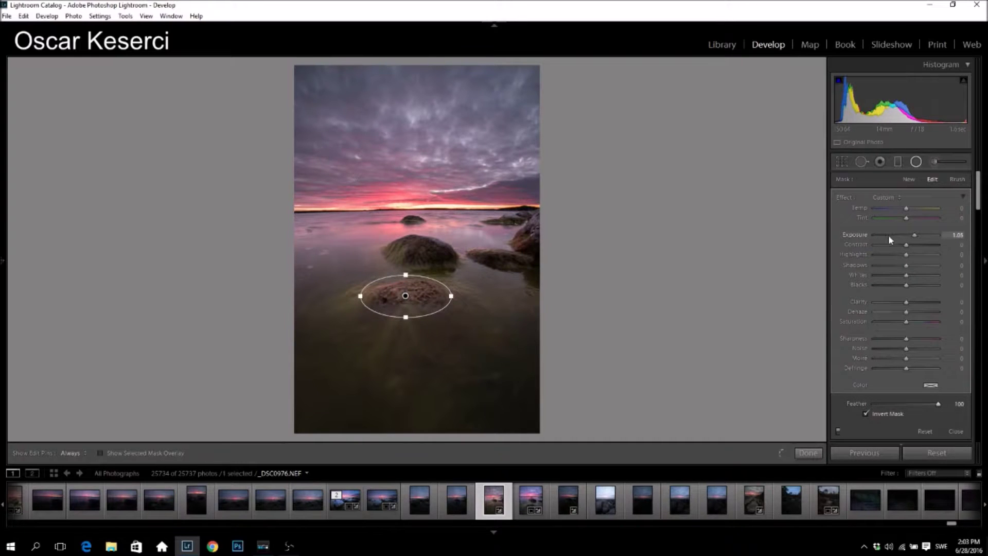
left_click_drag(916, 238, 913, 236)
right_click(409, 296)
left_click(434, 302)
left_click_drag(405, 296, 419, 255)
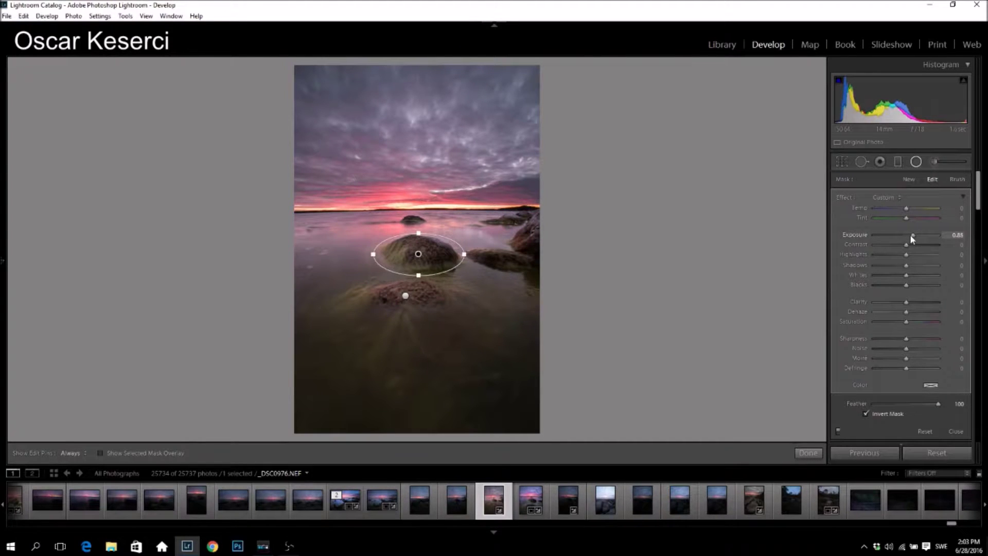
left_click_drag(911, 237, 910, 236)
left_click_drag(906, 304, 919, 306)
left_click(808, 454)
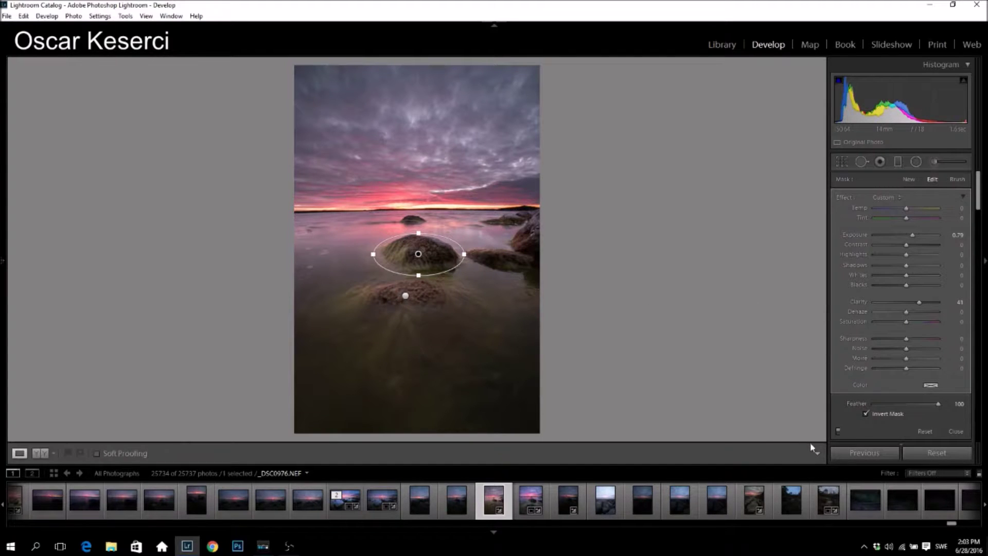
- Delete an unwanted large radial filter, then briefly toggle the crop controls
left_click(916, 164)
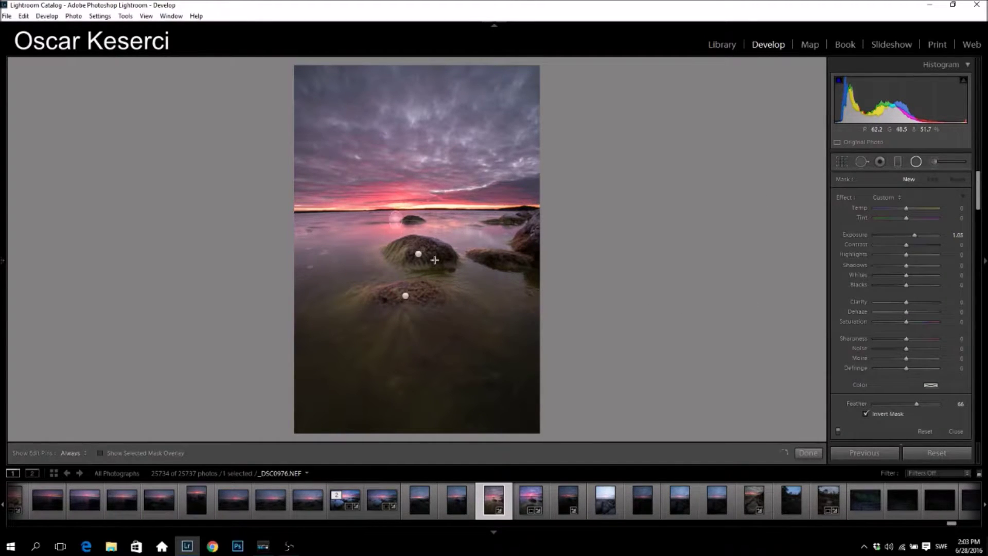
left_click_drag(395, 219, 535, 365)
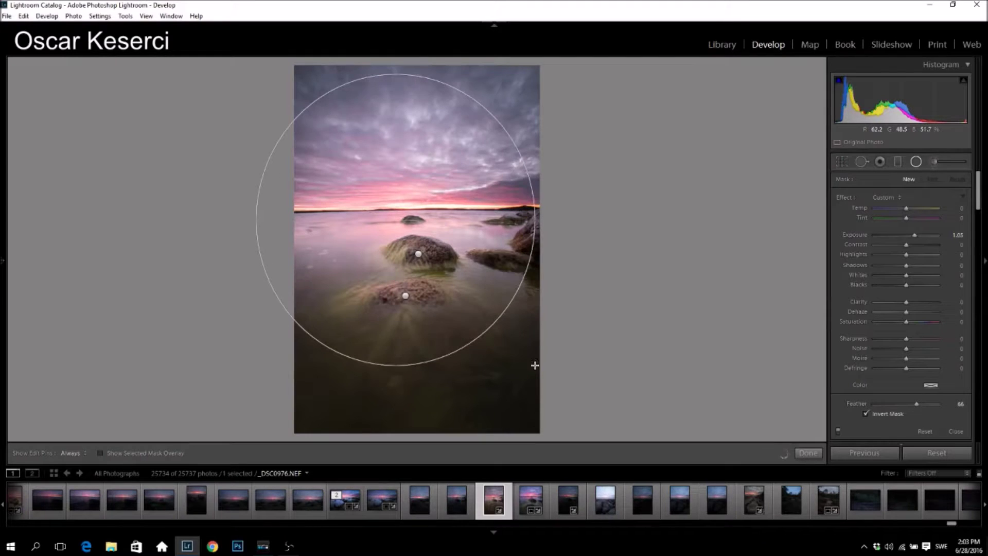
right_click(394, 219)
left_click(418, 236)
left_click(846, 161)
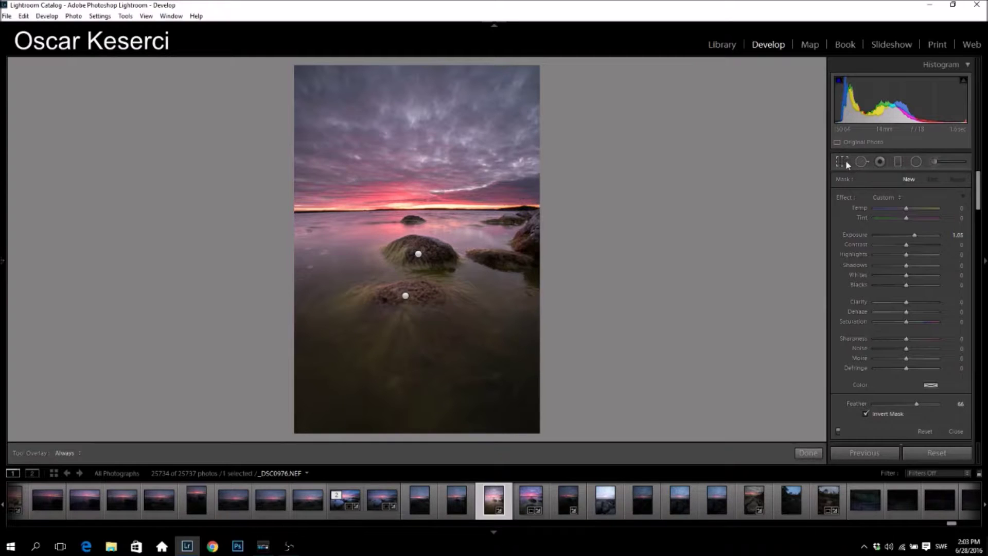
left_click(846, 163)
- Crop the photo to a 4 x 5 ratio and straighten it to a 1.02° angle
left_click(846, 162)
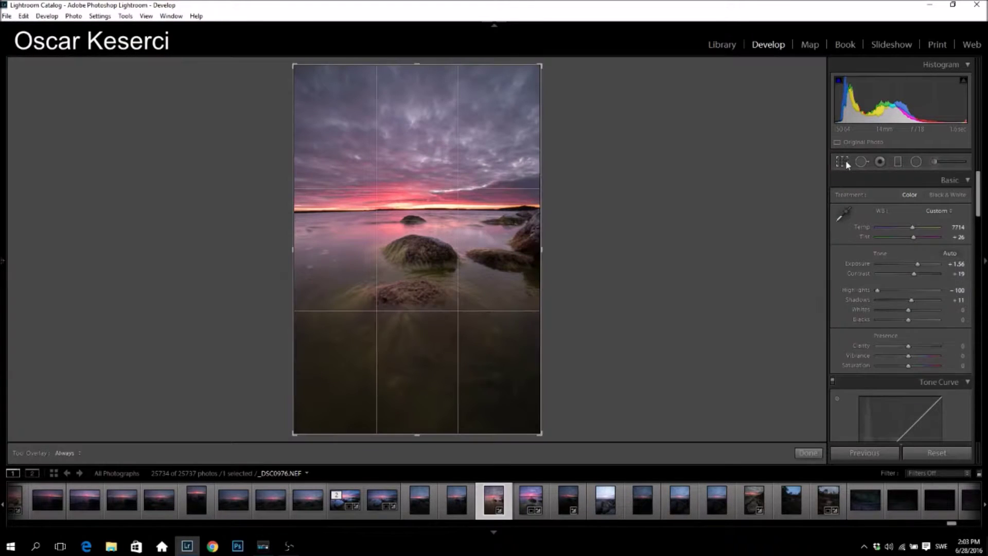
left_click(942, 198)
left_click(887, 260)
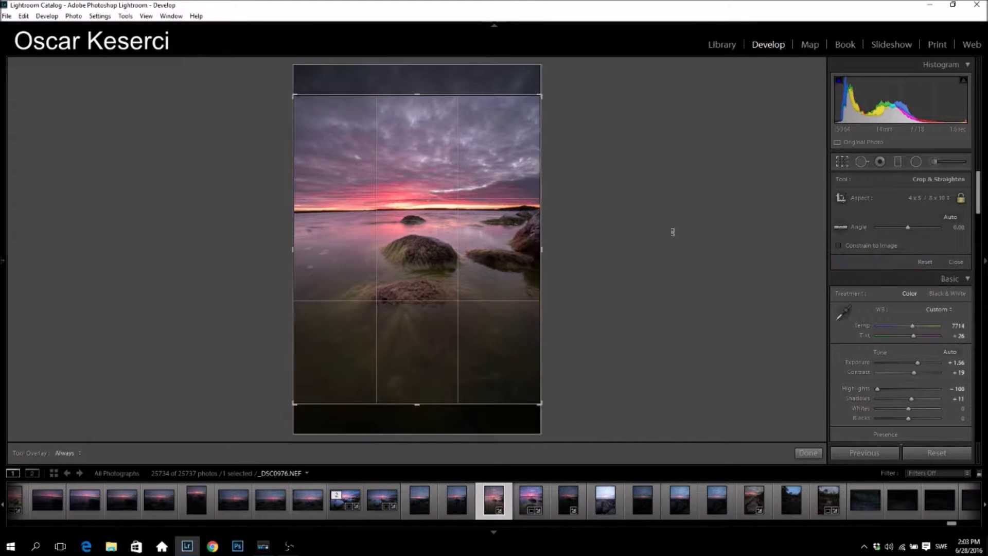
left_click_drag(571, 260, 571, 255)
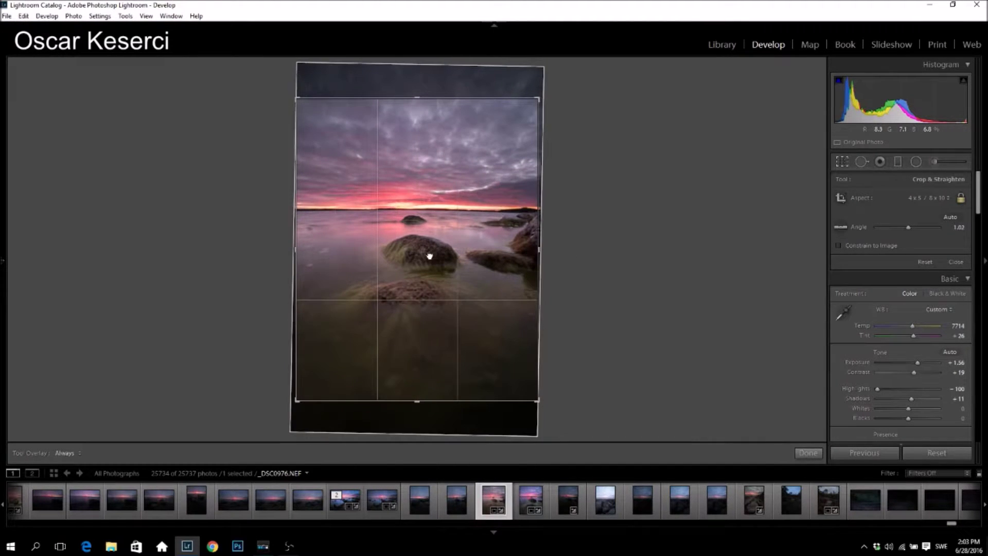
left_click_drag(430, 251, 431, 263)
left_click(808, 453)
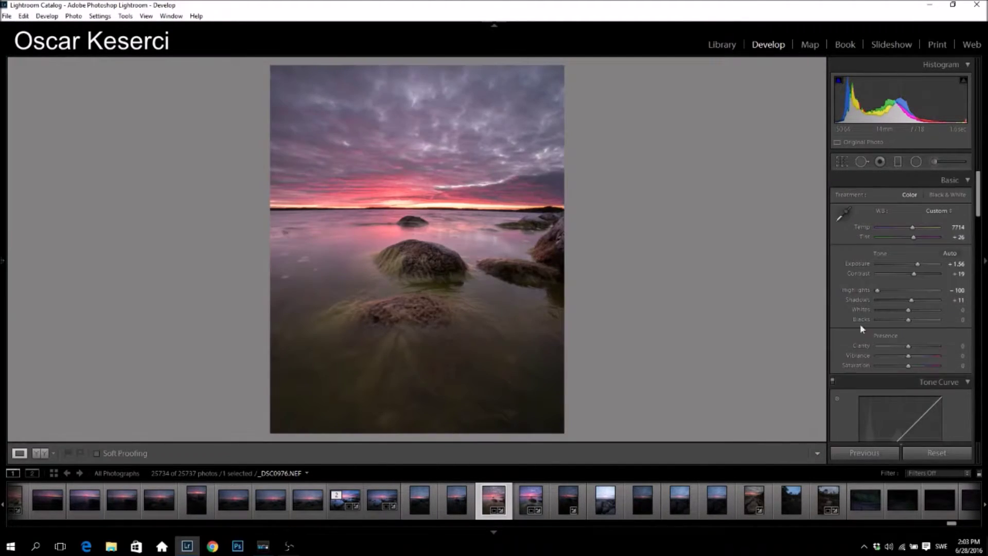
- Reopen the crop to check it, then close it again
left_click(842, 161)
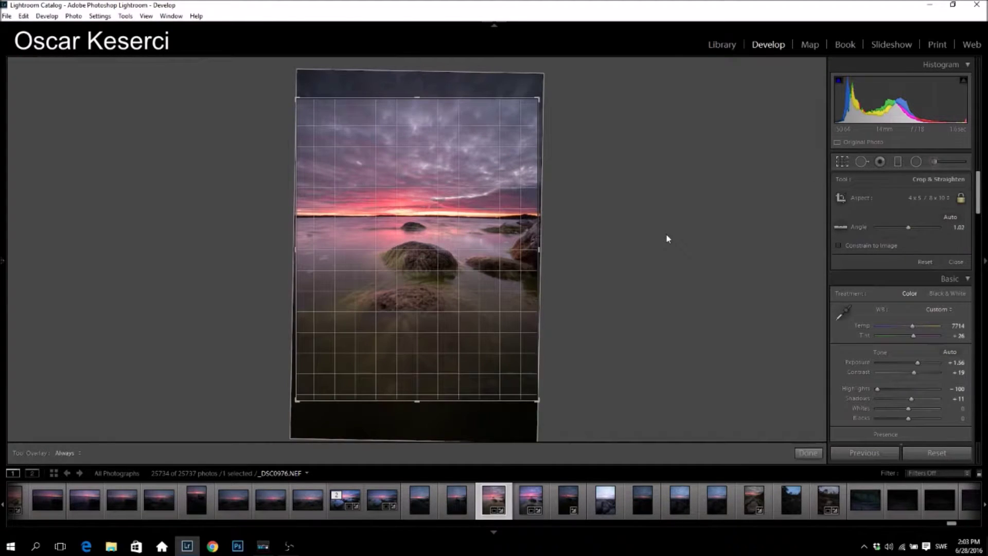
left_click(807, 453)
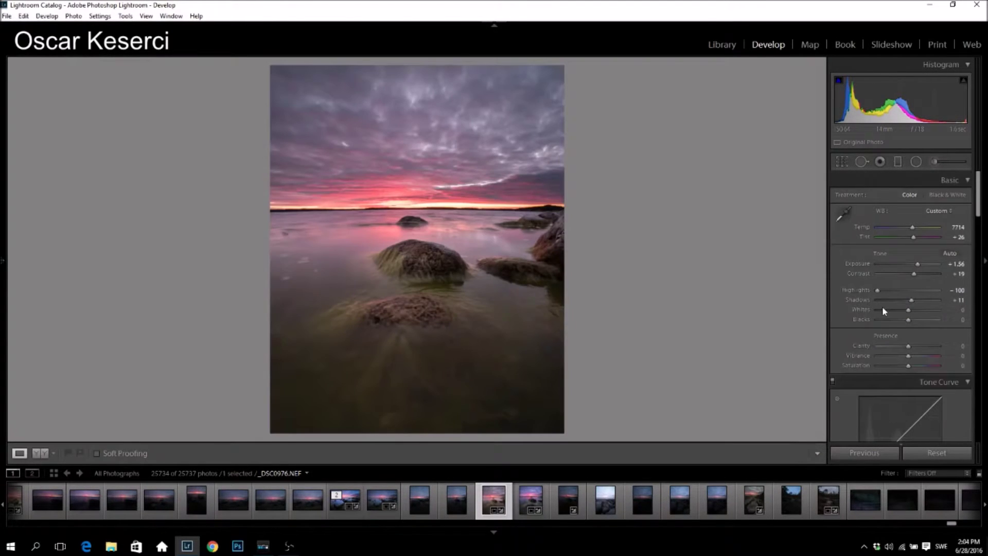
left_click(915, 162)
- Add a large horizon radial filter with +33 temp, more brightness and +34 contrast
left_click_drag(402, 205, 652, 257)
mouse_move(915, 208)
left_mouse_down()
mouse_move(911, 236)
mouse_move(928, 248)
left_mouse_up()
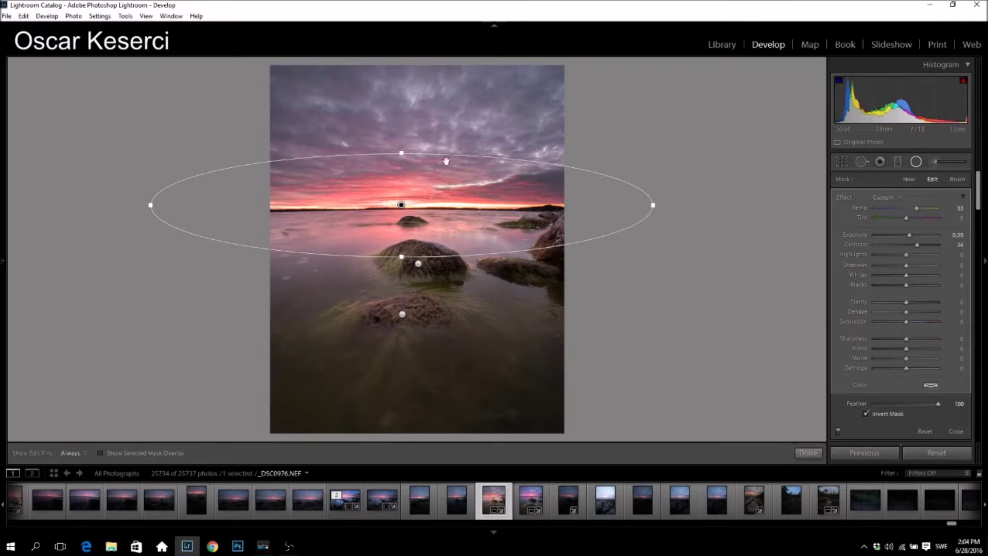
left_click_drag(402, 152, 411, 132)
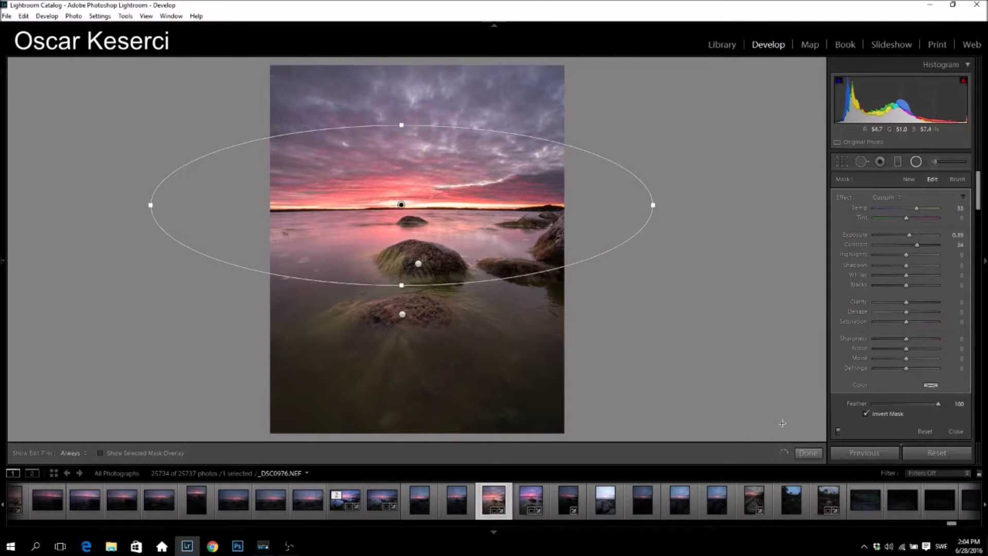
left_click(807, 453)
left_click(916, 161)
- Add an edge vignette radial filter, −0.26 exposure, feather 73, mask not inverted, stretched past the frame
left_click_drag(417, 237, 584, 396)
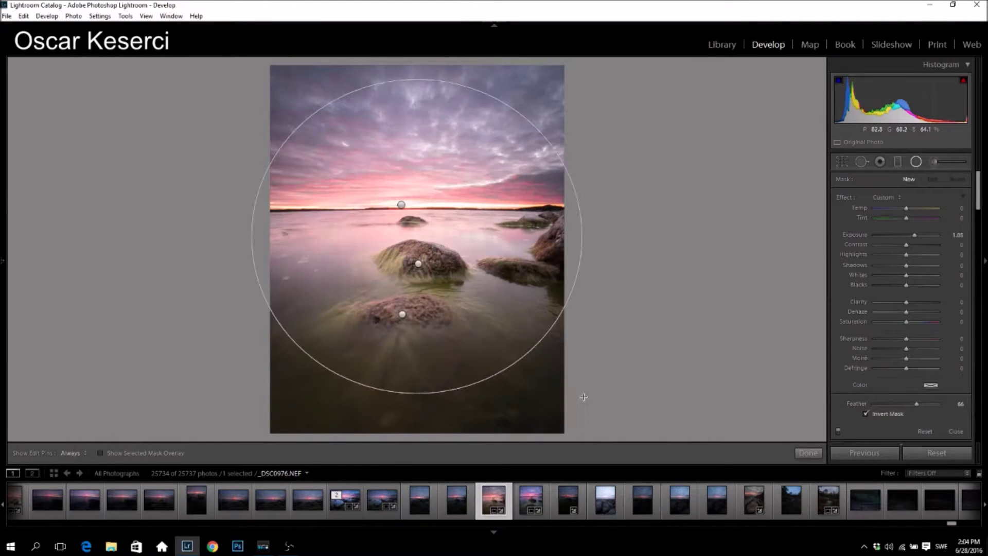
left_click_drag(915, 235, 904, 236)
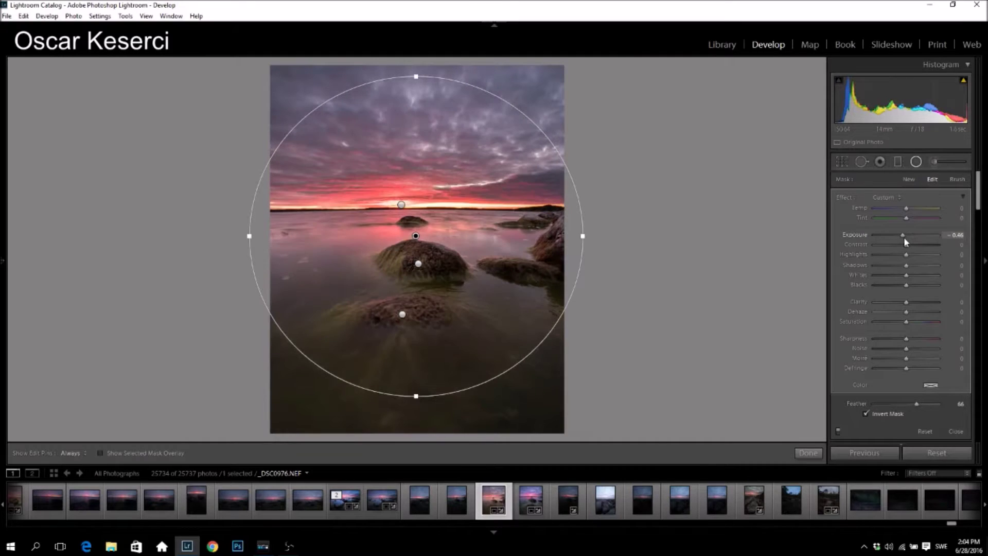
left_click(864, 414)
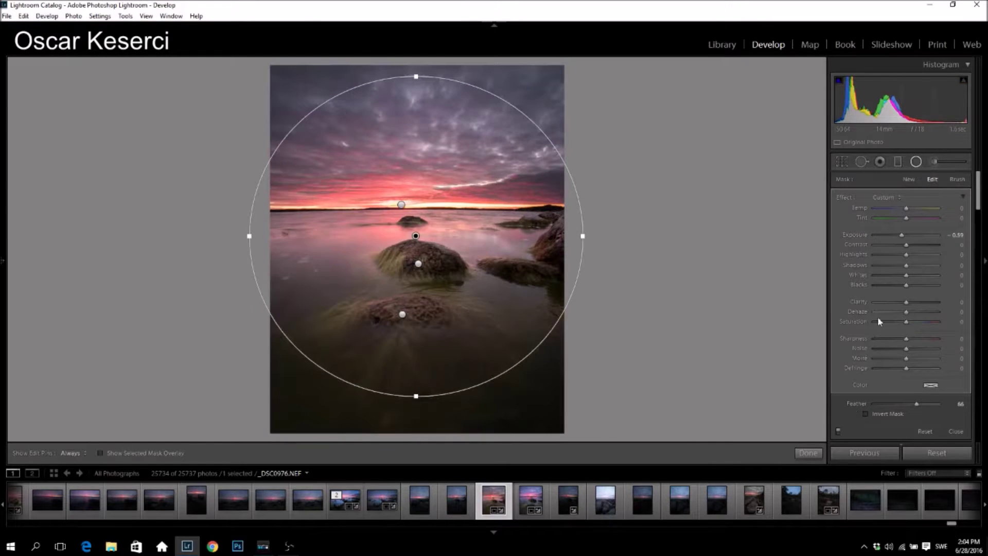
left_click_drag(902, 236, 906, 239)
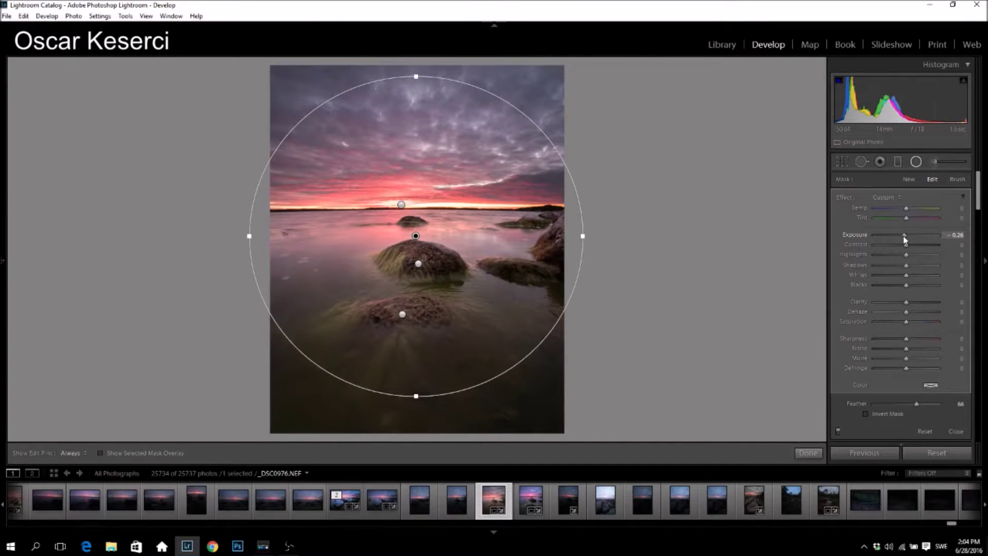
left_click_drag(916, 403, 922, 403)
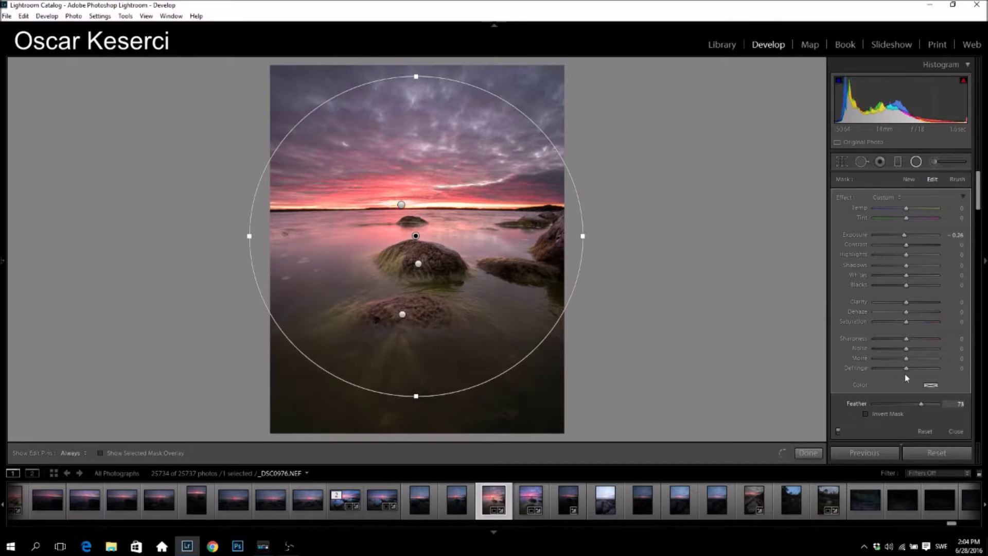
left_click_drag(416, 396, 415, 430)
left_click_drag(583, 237, 601, 236)
left_click(808, 452)
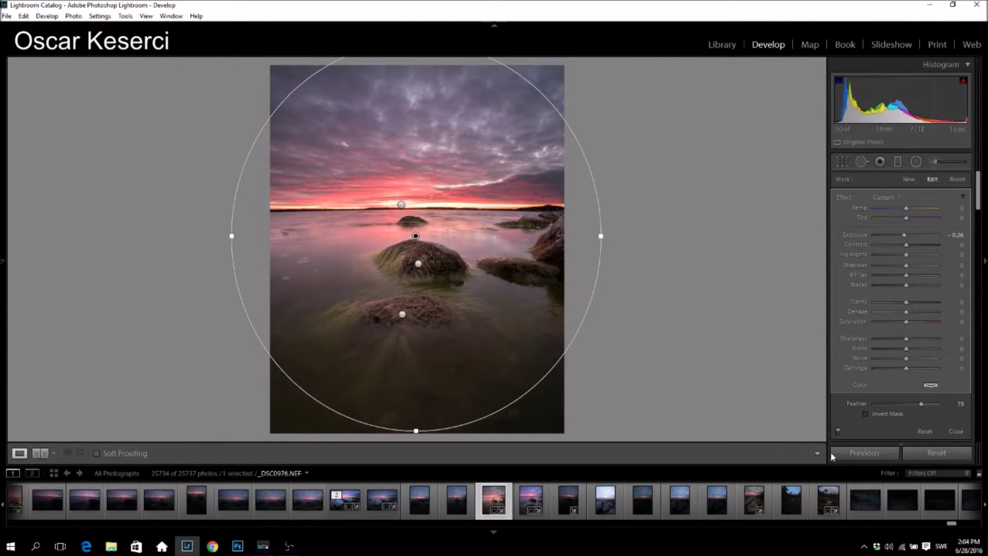
left_click(916, 162)
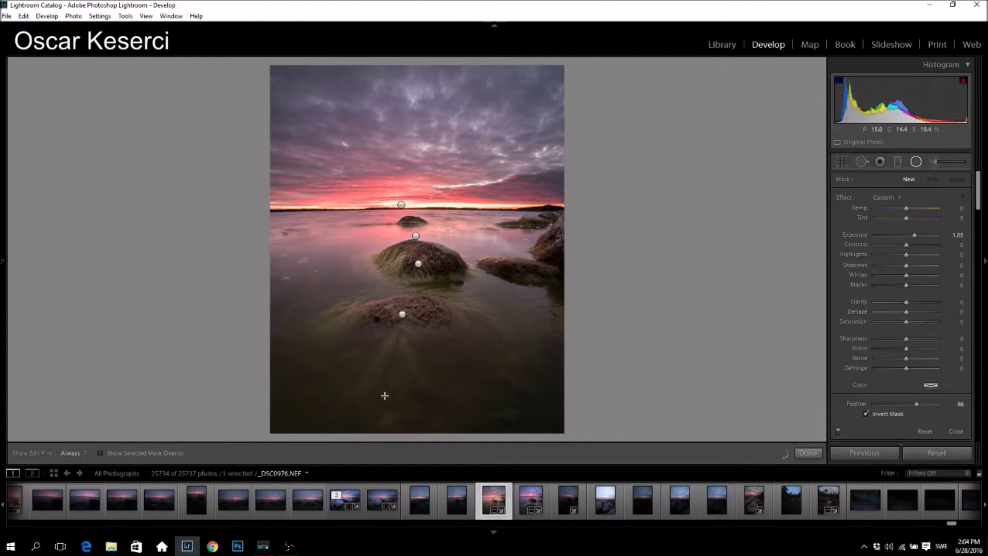
- Add a radial filter over the lower-left water: +0.53 exposure, +26 contrast, +54 clarity
left_click_drag(338, 370, 465, 434)
left_click_drag(906, 244, 914, 246)
left_click_drag(906, 303, 923, 301)
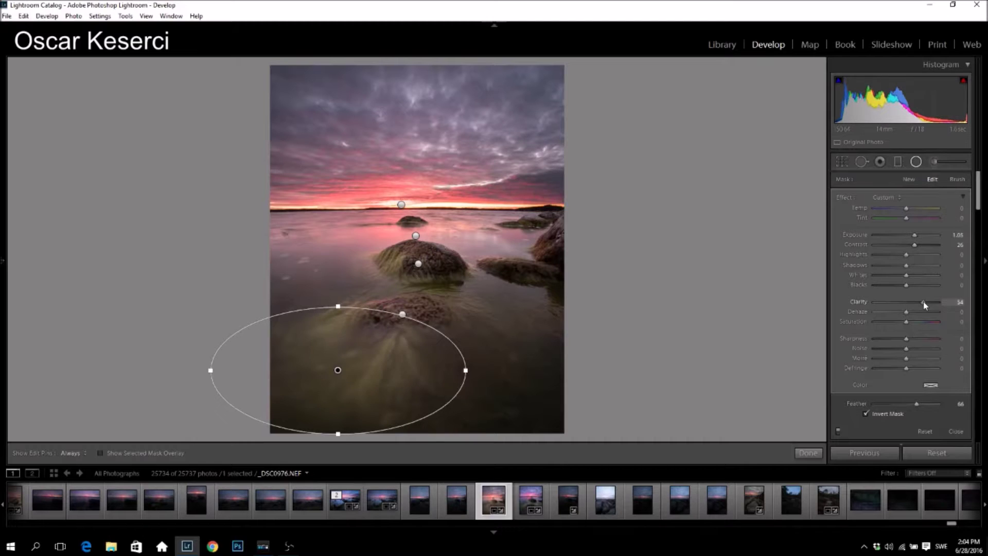
left_click_drag(914, 234, 911, 238)
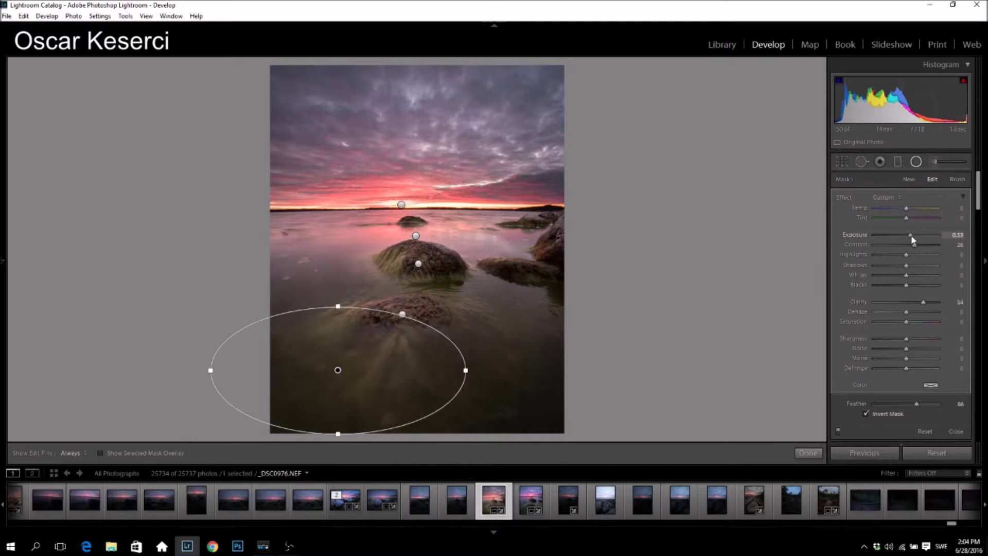
left_click(808, 453)
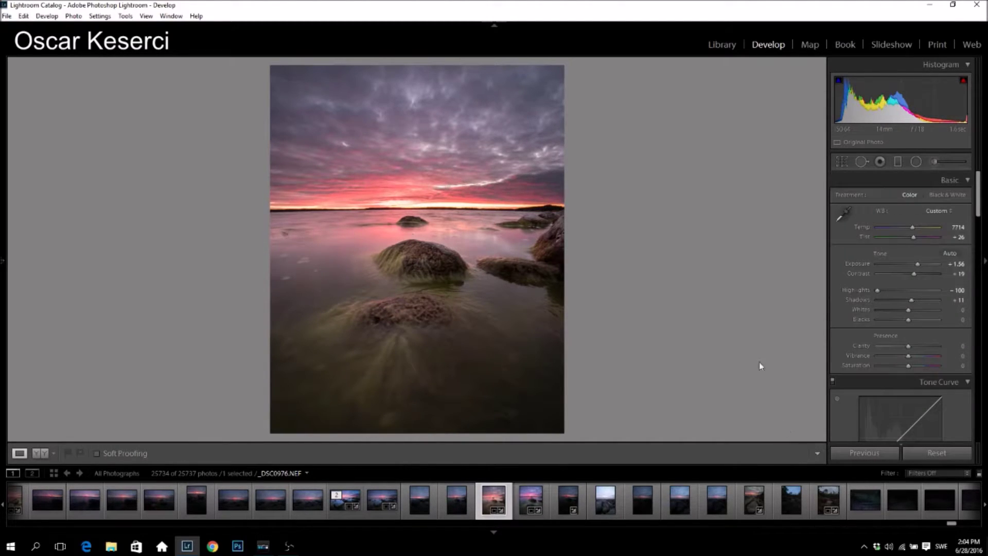
- Add a graduated sky filter with +34 contrast and exposure reset to about zero
left_click(898, 162)
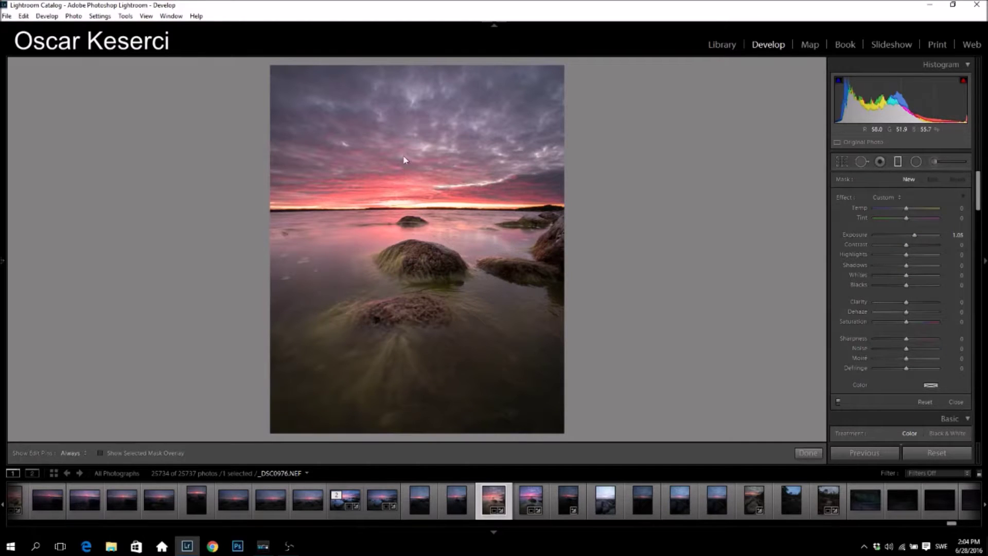
left_click_drag(412, 165, 410, 205)
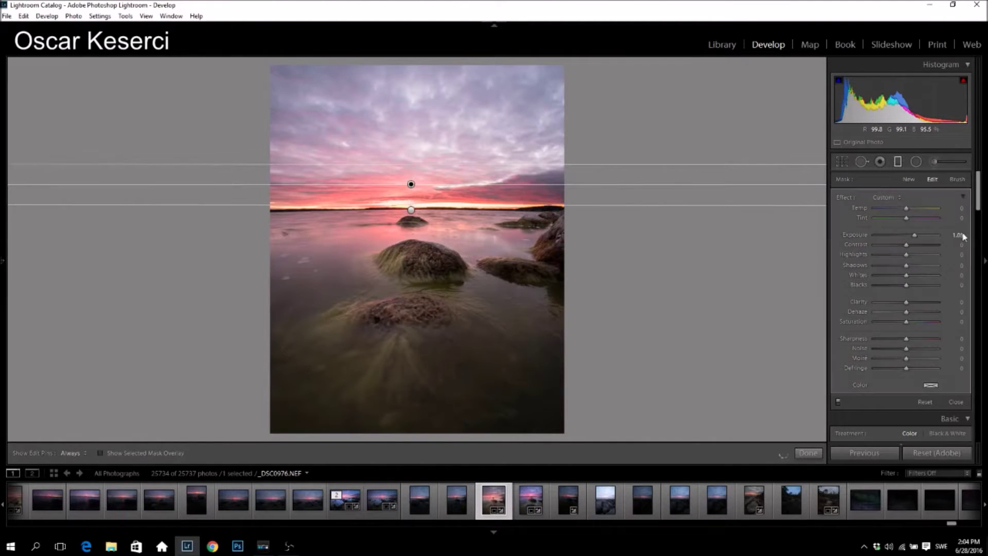
left_click_drag(909, 236, 921, 245)
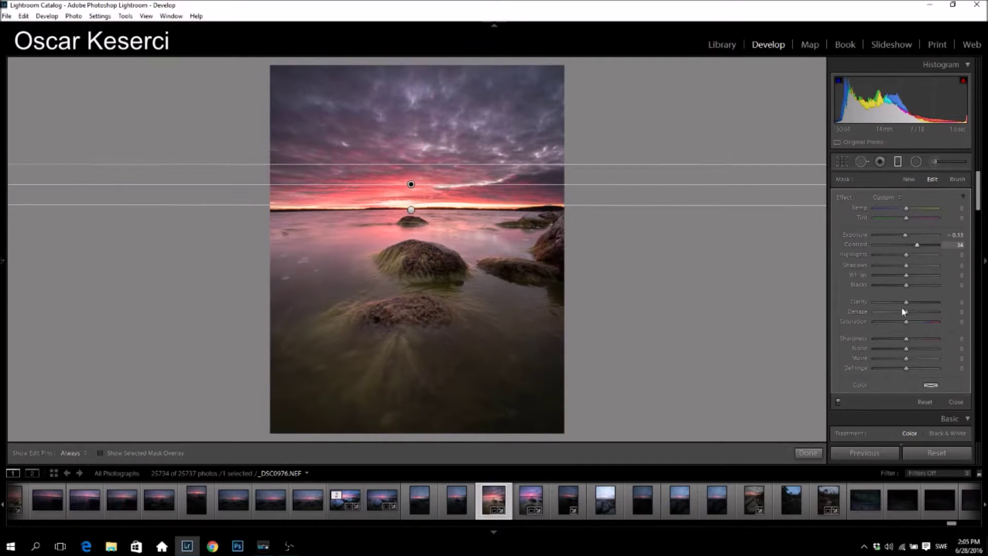
left_click_drag(918, 246, 908, 239)
double_click(905, 234)
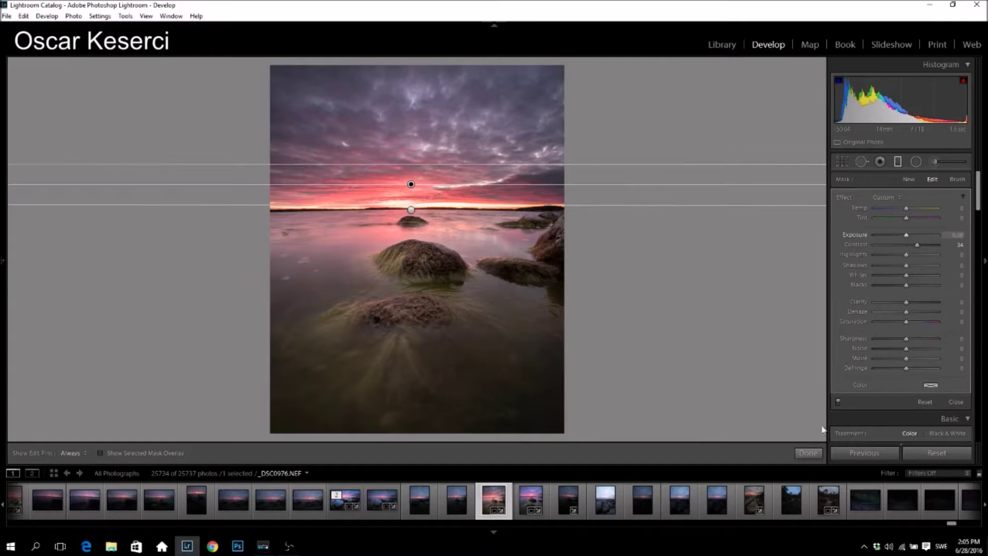
left_click(806, 454)
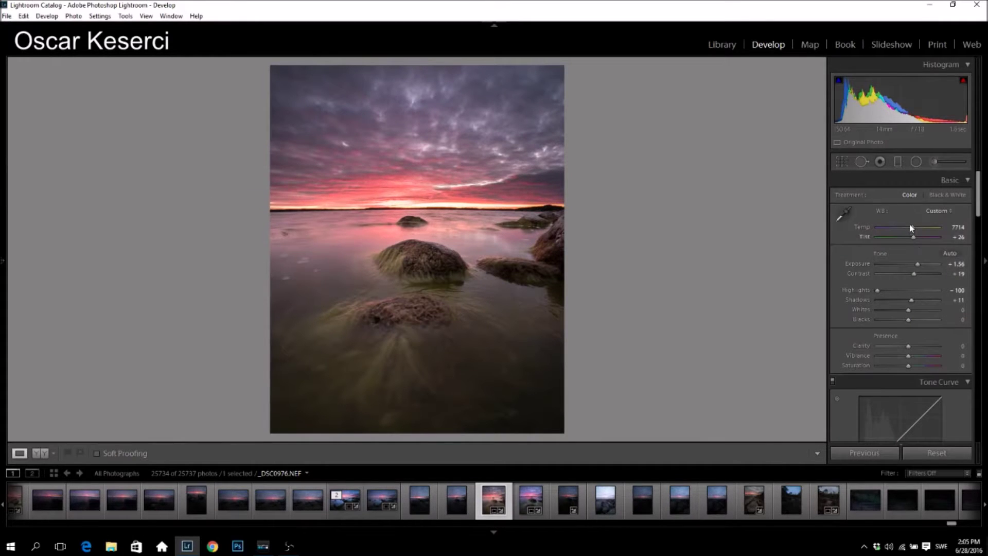
- Warm the temperature to 8537, boost saturation and set vibrance to +1
left_click_drag(912, 229, 915, 229)
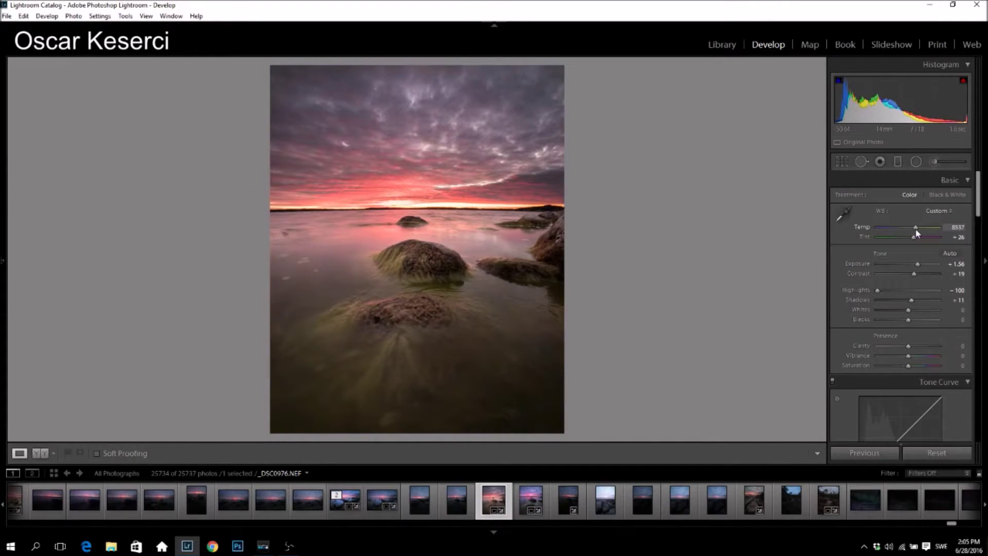
scroll(933, 346, "down", 5)
left_click(912, 215)
left_click_drag(912, 215, 910, 209)
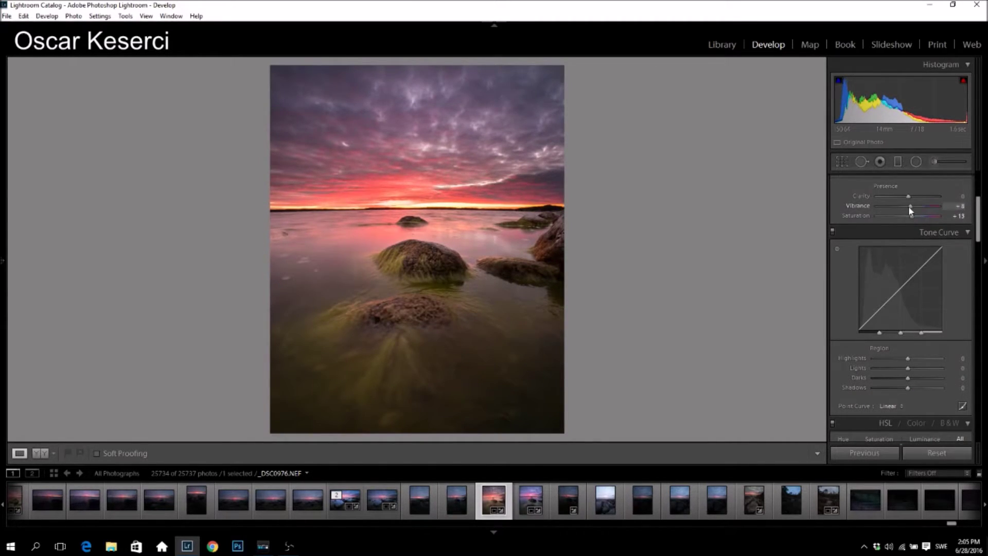
left_click_drag(908, 210, 903, 206)
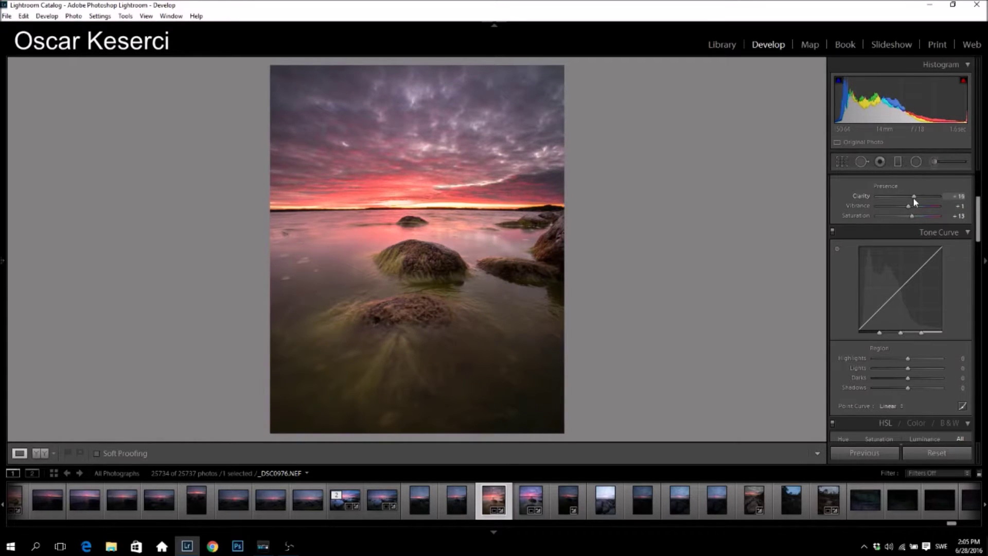
- Split-tone highlights to hue 230, saturation 22 and shadows to hue 227, saturation 17
scroll(965, 330, "down", 2)
scroll(962, 335, "down", 2)
scroll(954, 332, "down", 2)
scroll(951, 334, "down", 2)
scroll(949, 334, "down", 2)
left_click_drag(877, 250, 916, 245)
left_click_drag(885, 302, 914, 295)
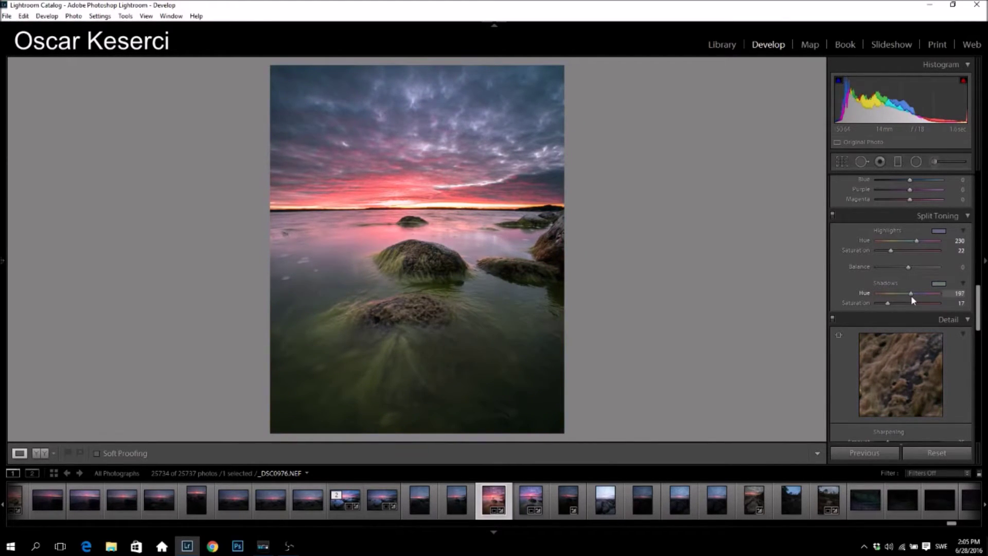
left_click_drag(914, 296, 915, 295)
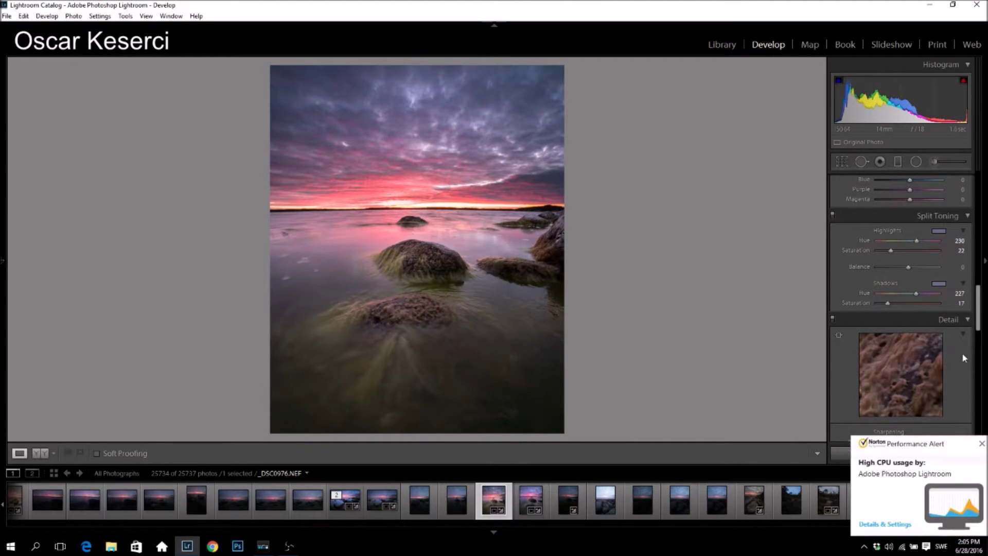
- Set Detail sharpening Amount to 78 and Masking to 66 so only edges are sharpened
scroll(965, 356, "down", 3)
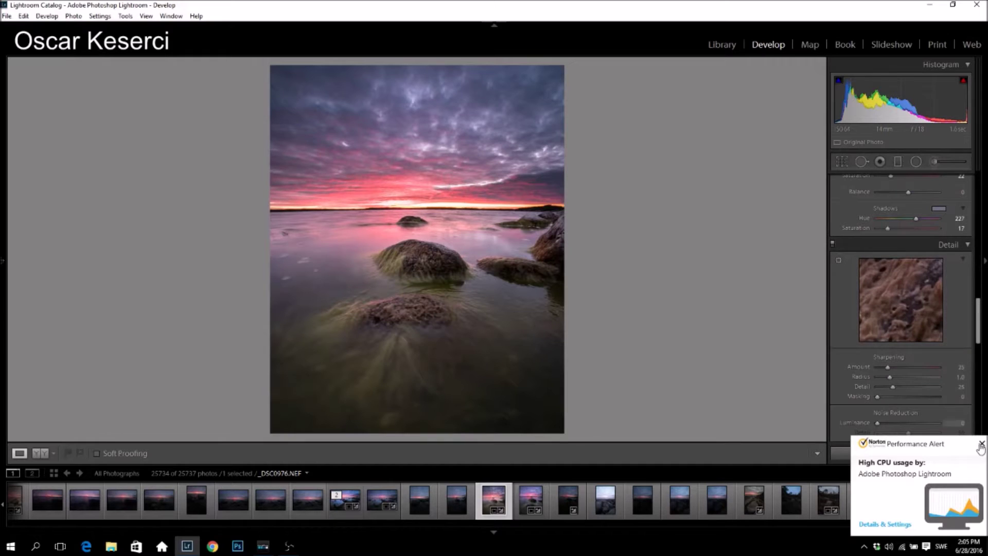
left_click(909, 366)
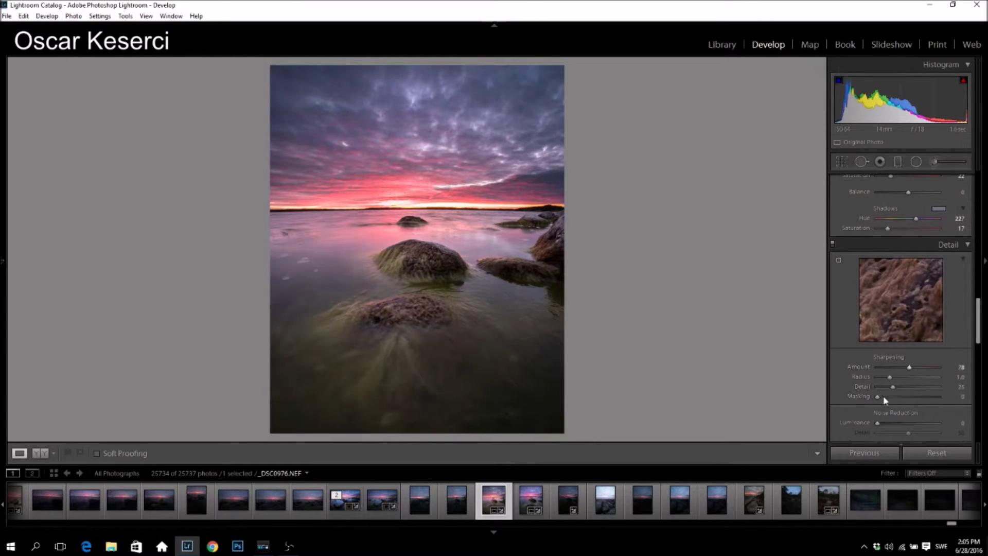
left_click_drag(877, 397, 917, 396)
- Enable Spot Removal with Visualize Spots on and a more sensitive visualization threshold
left_click(861, 162)
left_click(100, 453)
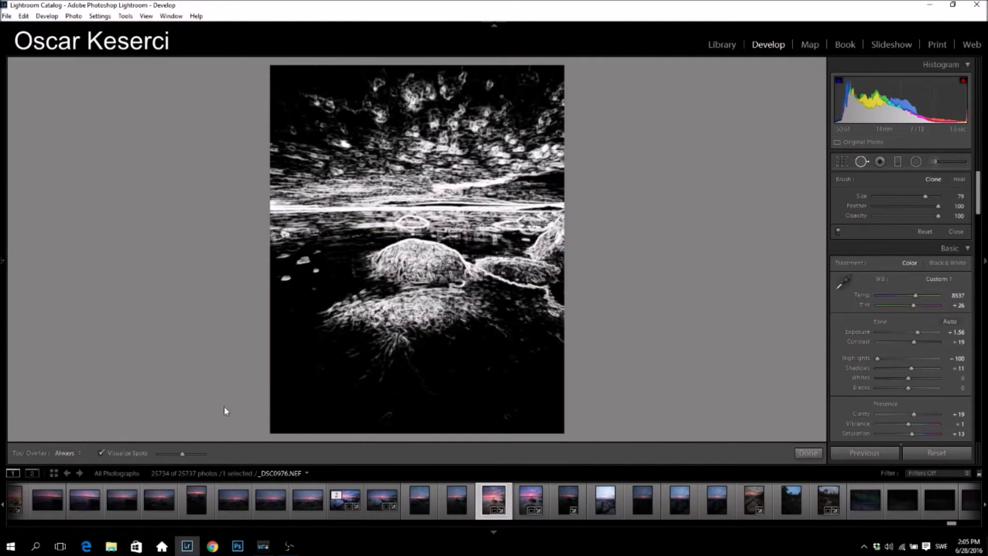
left_click_drag(205, 453, 193, 453)
scroll(384, 92, "down", 1)
scroll(387, 95, "down", 2)
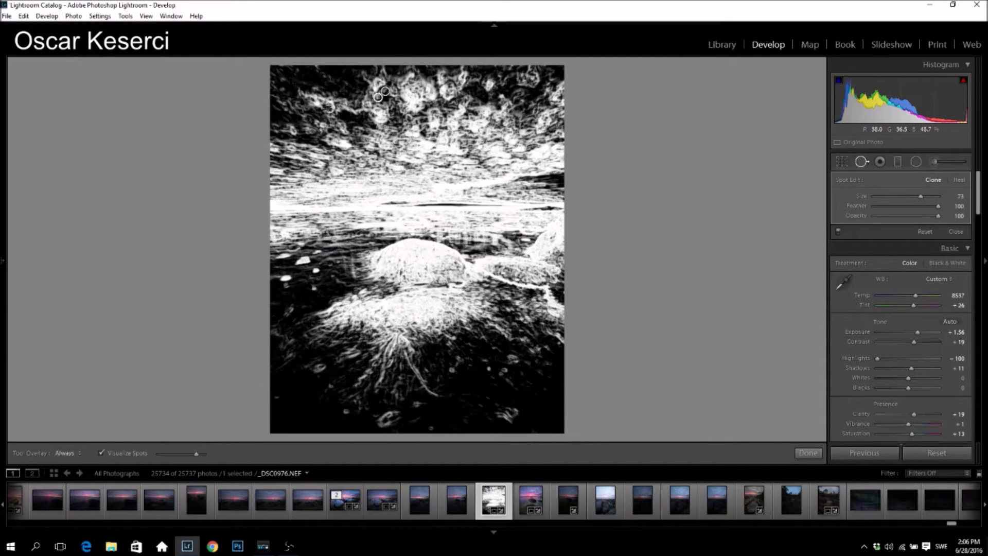
- Clone out a dust spot in the upper sky and three foreground water spots, resampling one source
left_click(378, 97)
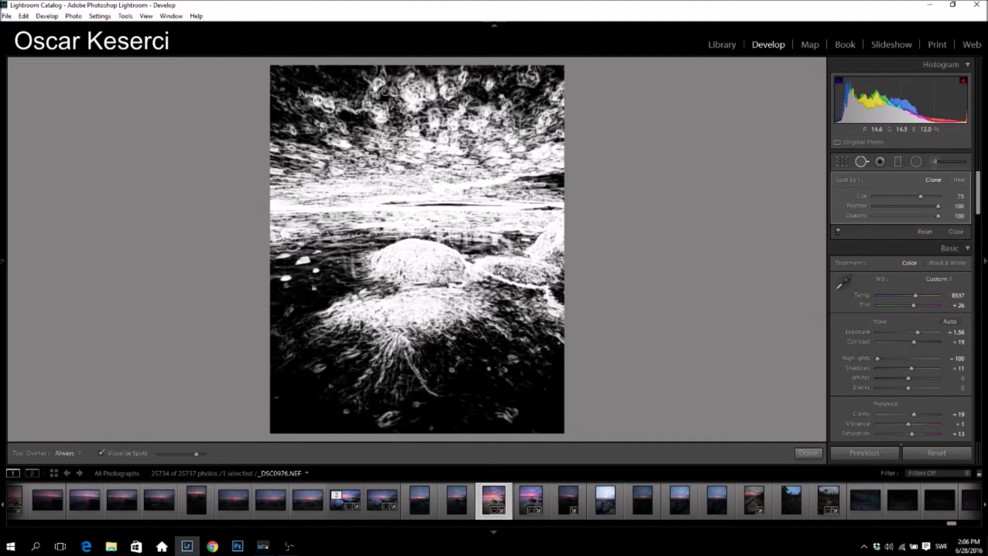
scroll(465, 368, "up", 2)
left_click(503, 368)
left_click(451, 371)
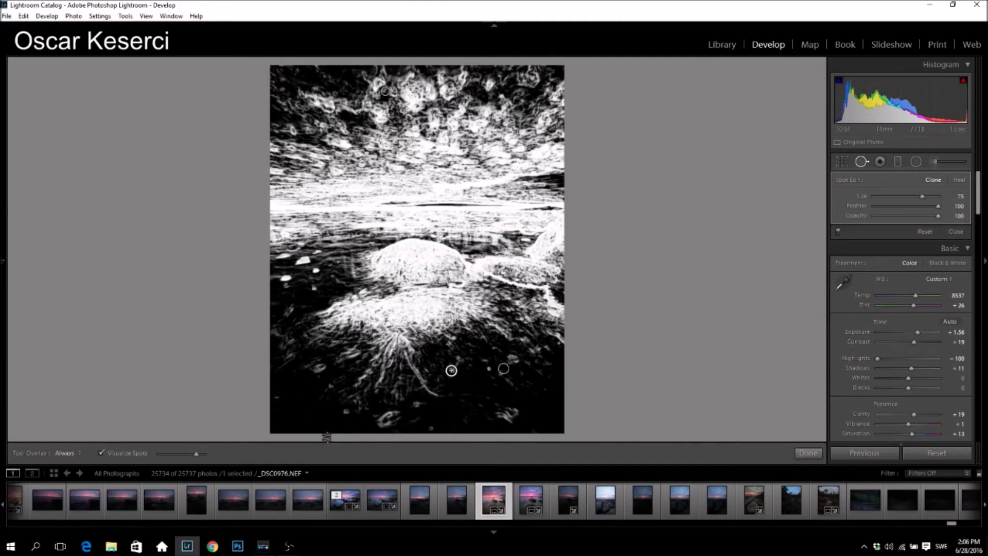
left_click(345, 412)
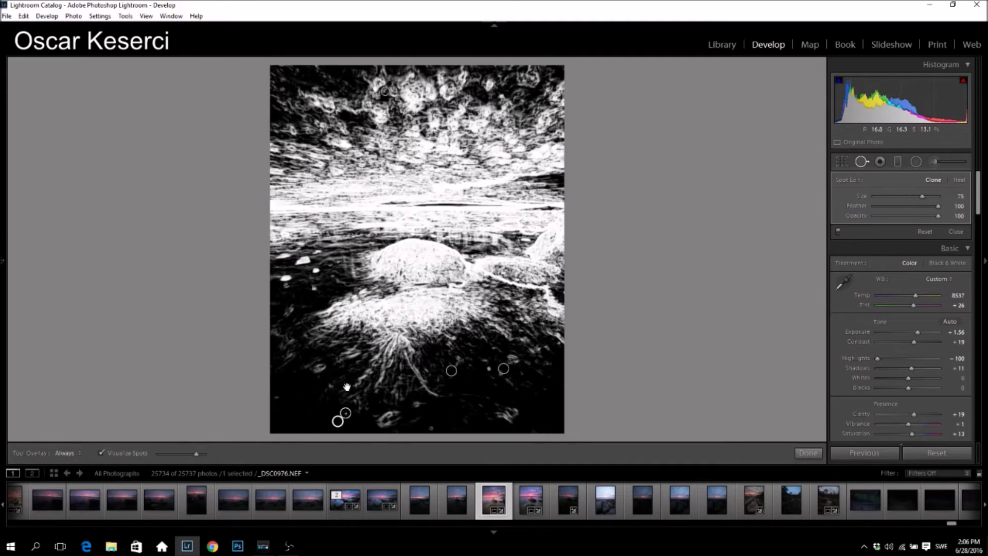
key("slash")
left_click(807, 453)
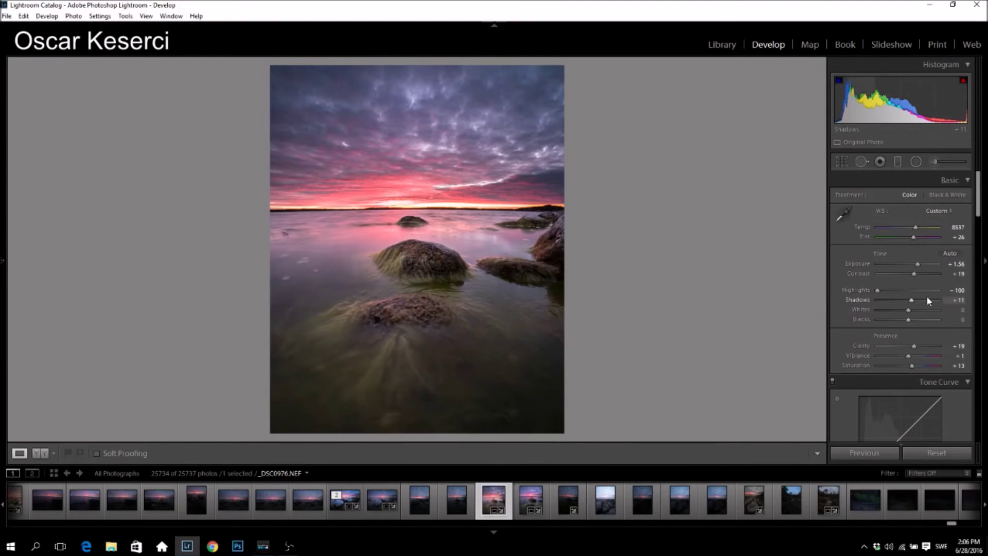
- Draw a large radial filter over the horizon and central rocks
scroll(927, 295, "down", 3)
left_click(897, 162)
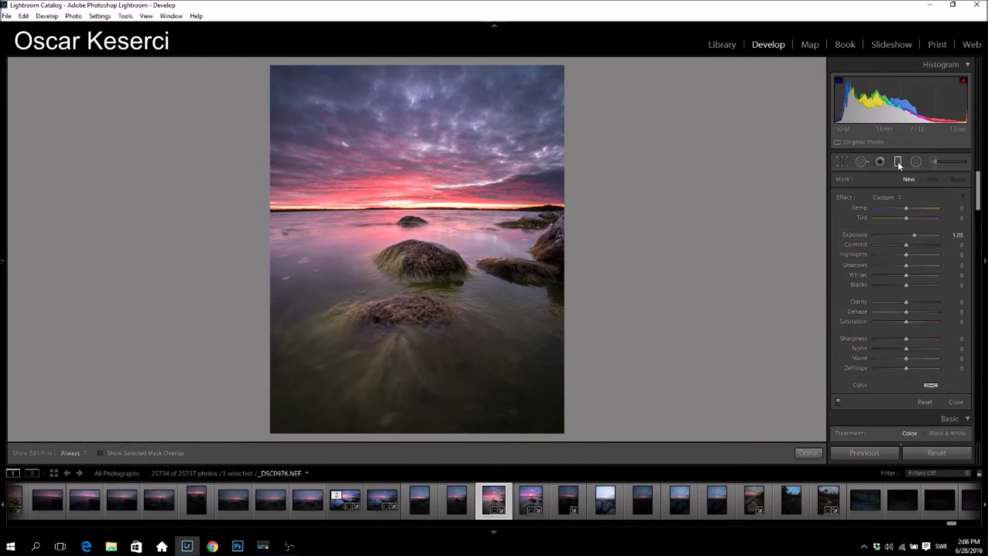
left_click(915, 162)
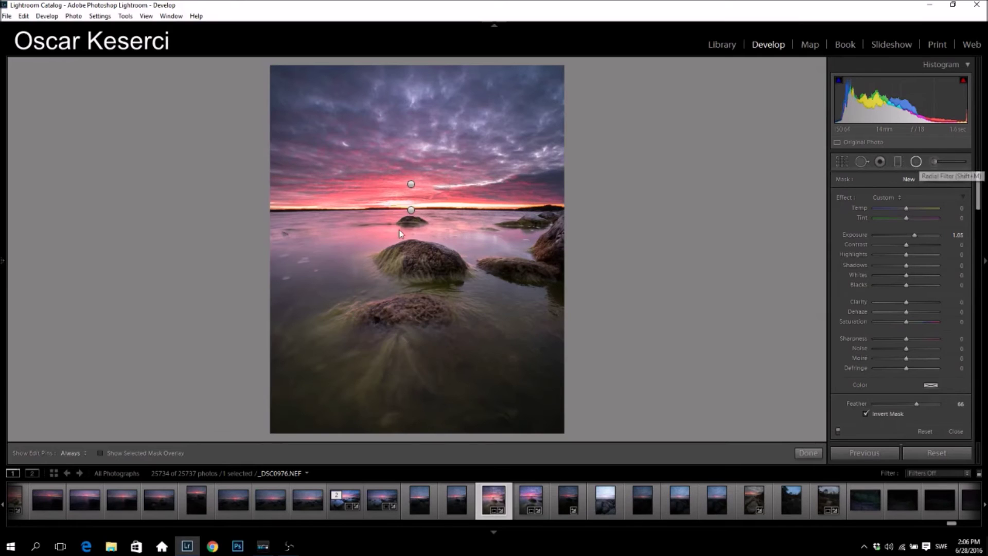
mouse_move(407, 230)
left_mouse_down()
mouse_move(542, 304)
mouse_move(585, 346)
left_mouse_up()
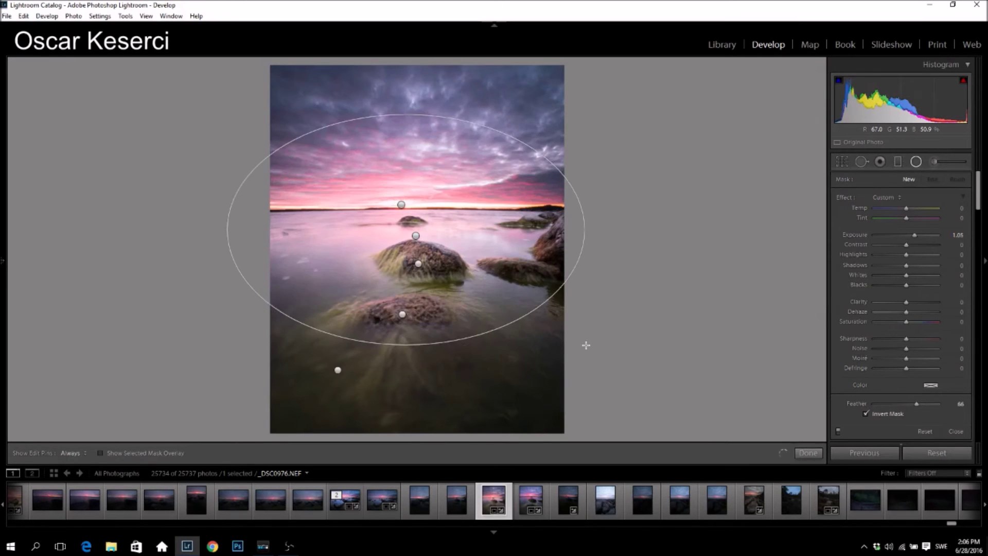
- Reset the radial filter's exposure, then give it +15 contrast and slightly deeper blacks
double_click(845, 193)
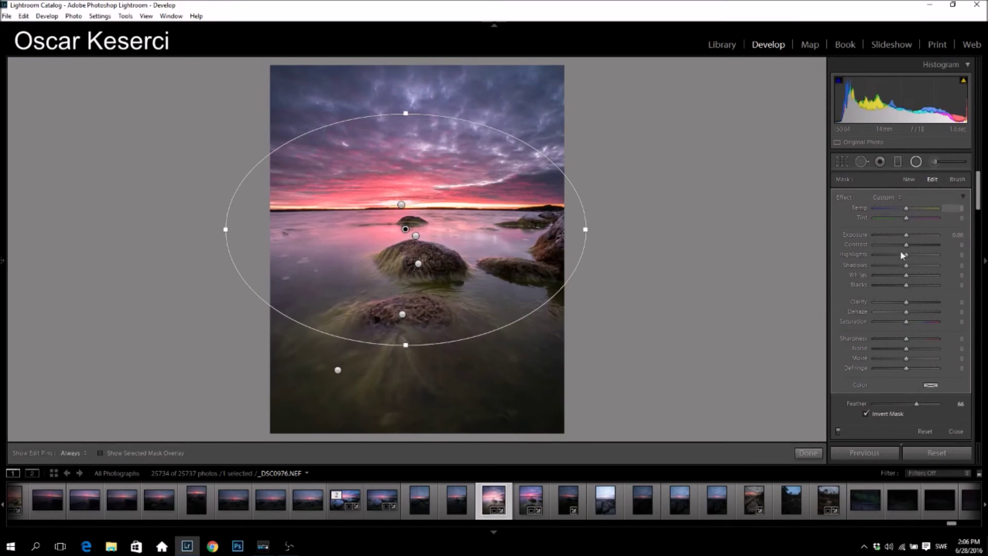
left_click_drag(906, 246, 912, 246)
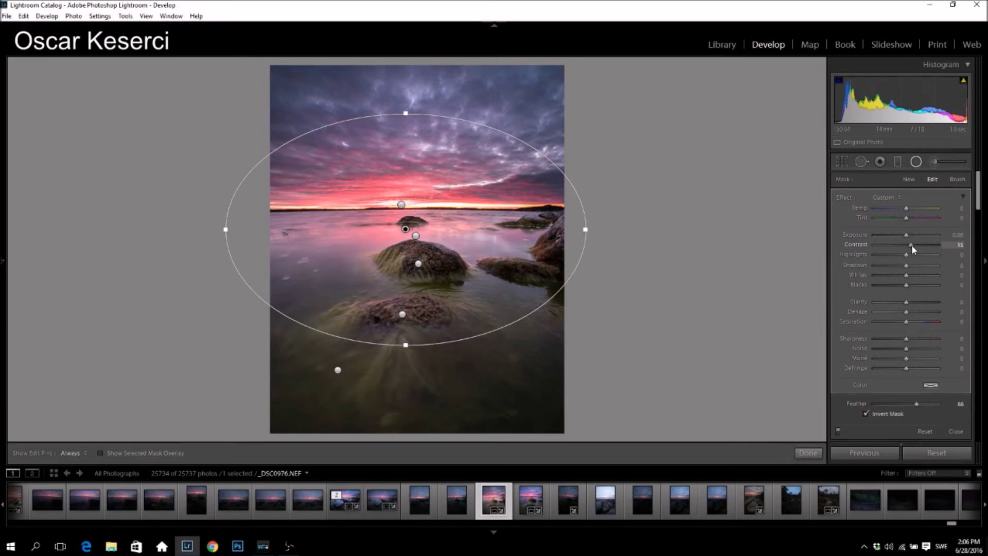
left_click(898, 284)
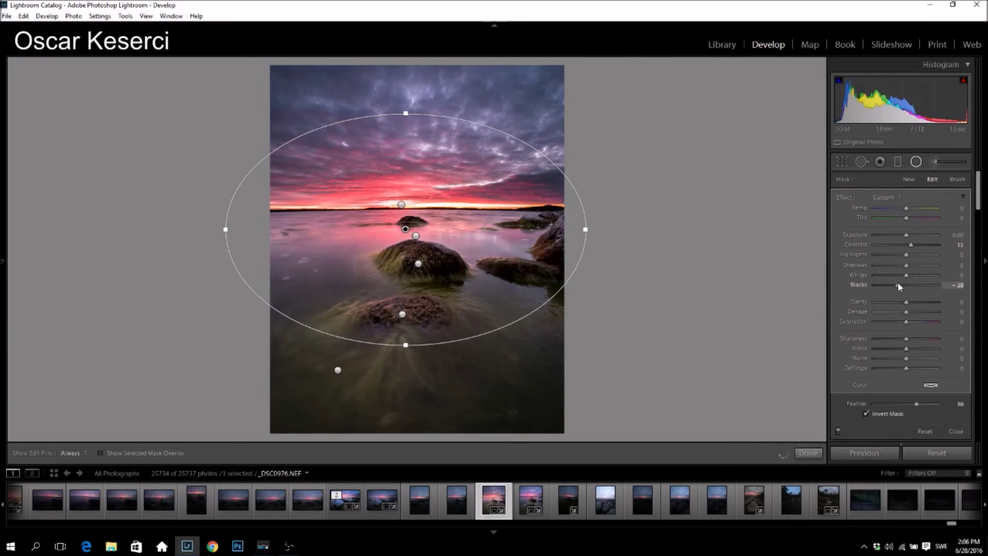
left_click_drag(901, 285, 905, 284)
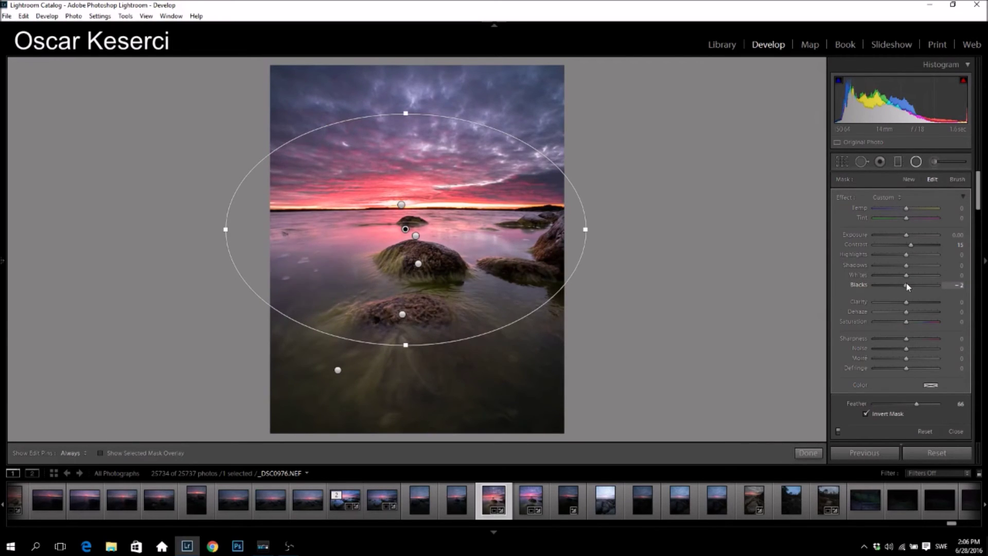
left_click(806, 452)
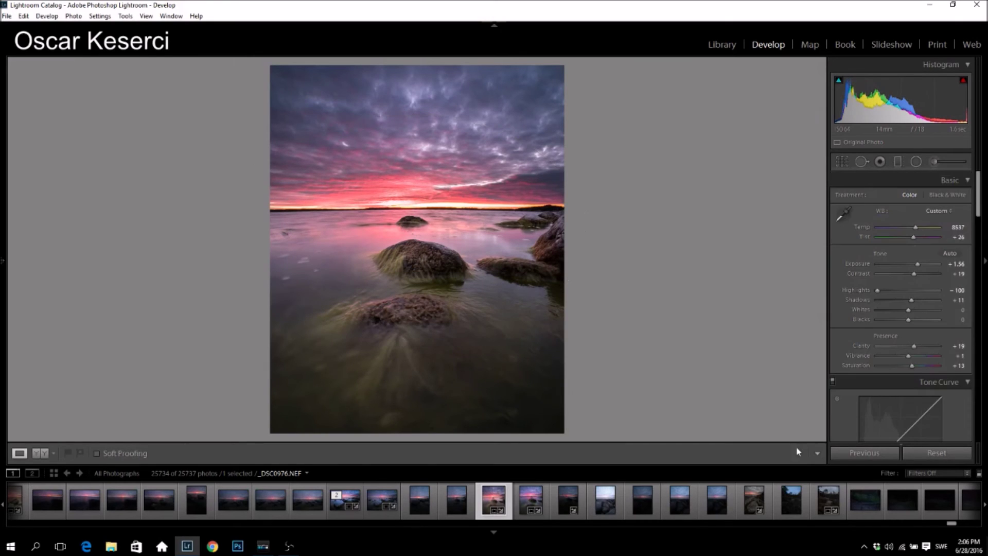
- Leave Develop for the Library module with the finished seascape still selected
left_click(726, 45)
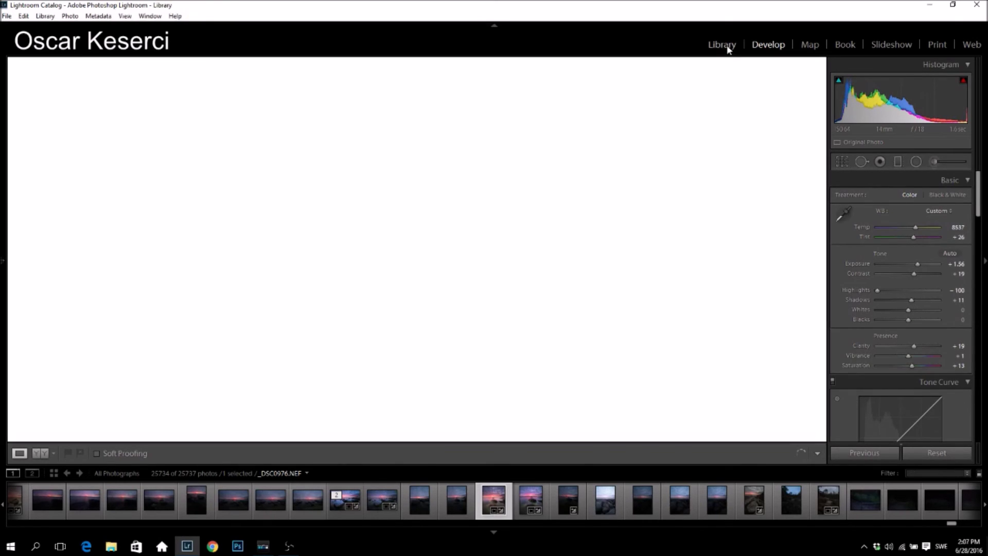